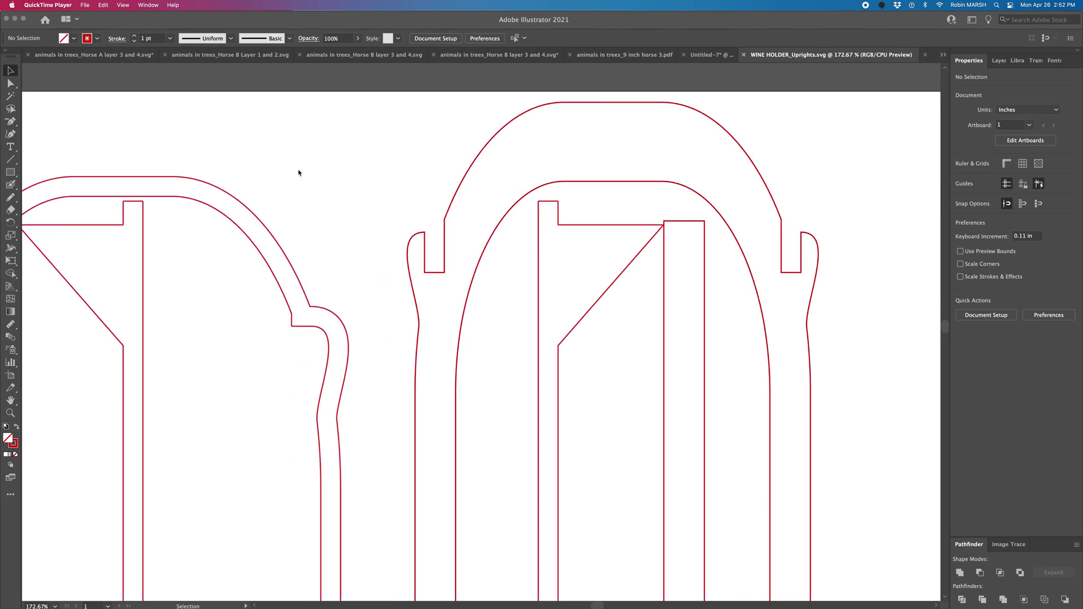
Switch the tool set to the Basic toolbar.
{"action": "left_click", "coordinate": [357, 181]}
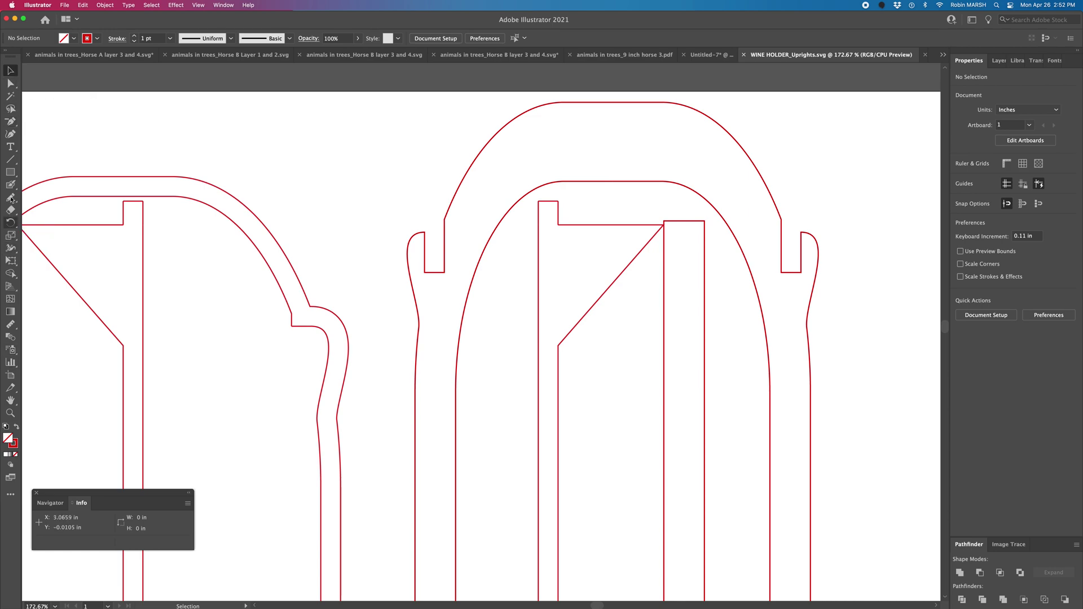
{"action": "left_click", "coordinate": [224, 5]}
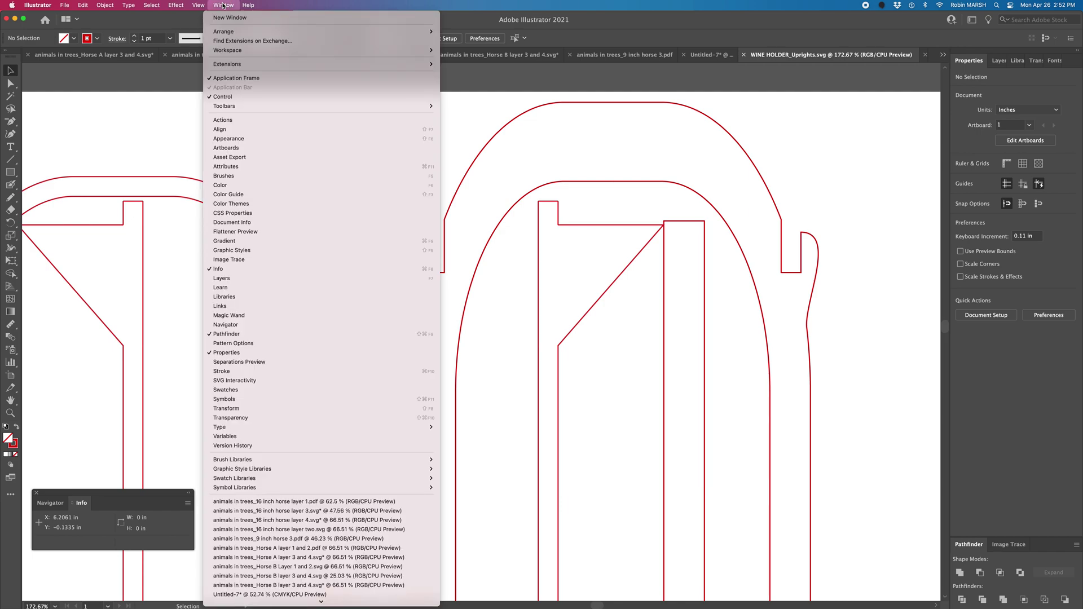
{"action": "mouse_move", "coordinate": [224, 107]}
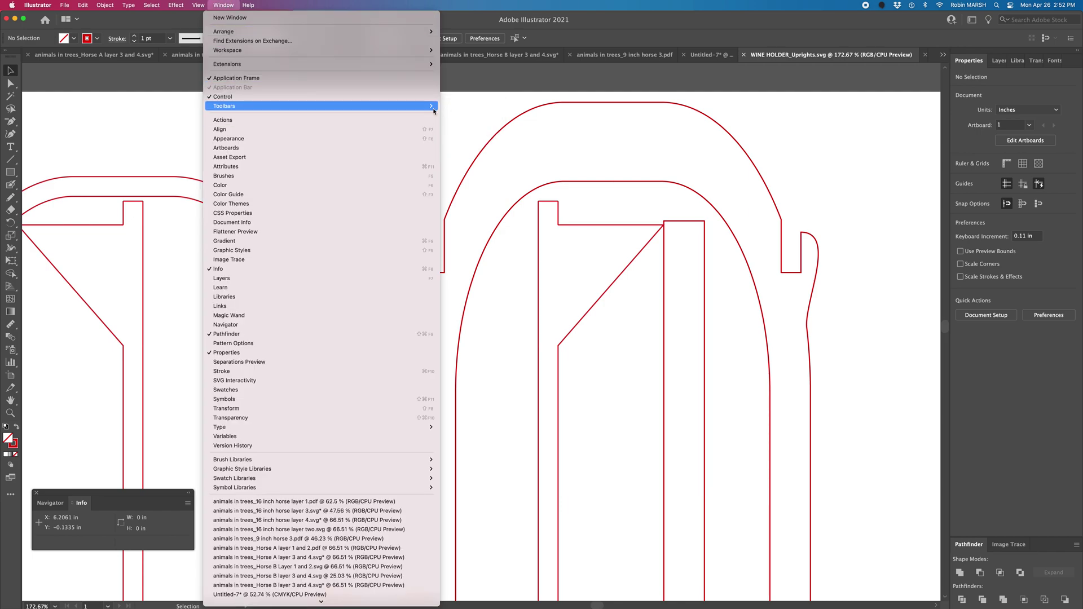
{"action": "left_click", "coordinate": [471, 114]}
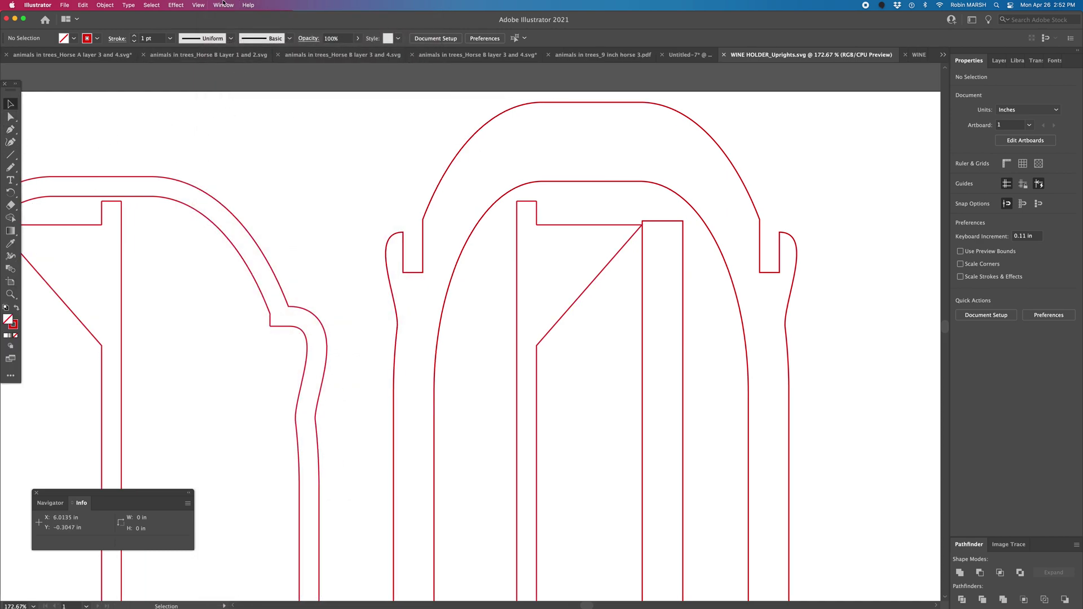
Switch the tool set to the Advanced toolbar.
{"action": "left_click", "coordinate": [224, 4]}
{"action": "mouse_move", "coordinate": [262, 107]}
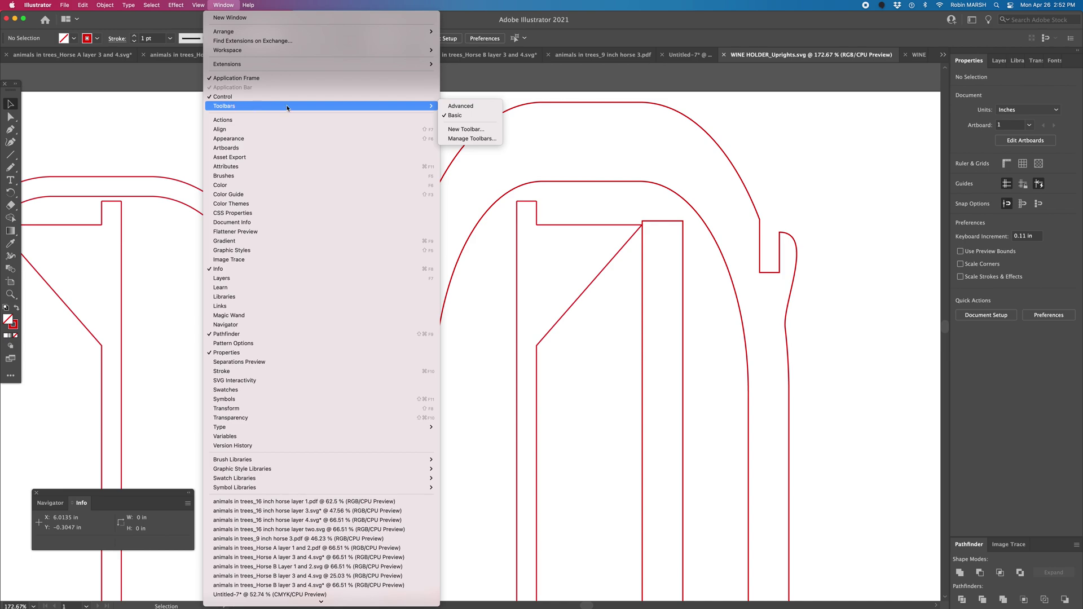
{"action": "left_click", "coordinate": [460, 106]}
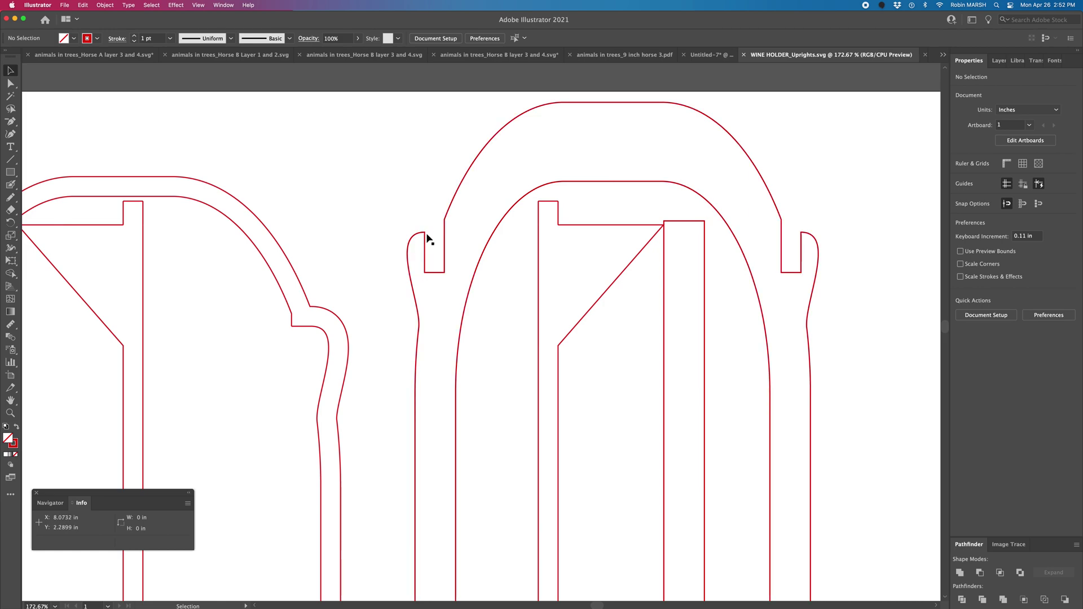
Measure the depth of the left notch on the tall arch with the Measure Tool, from its bottom corner to its upper end.
{"action": "left_click_drag", "start_coordinate": [16, 330], "coordinate": [51, 322]}
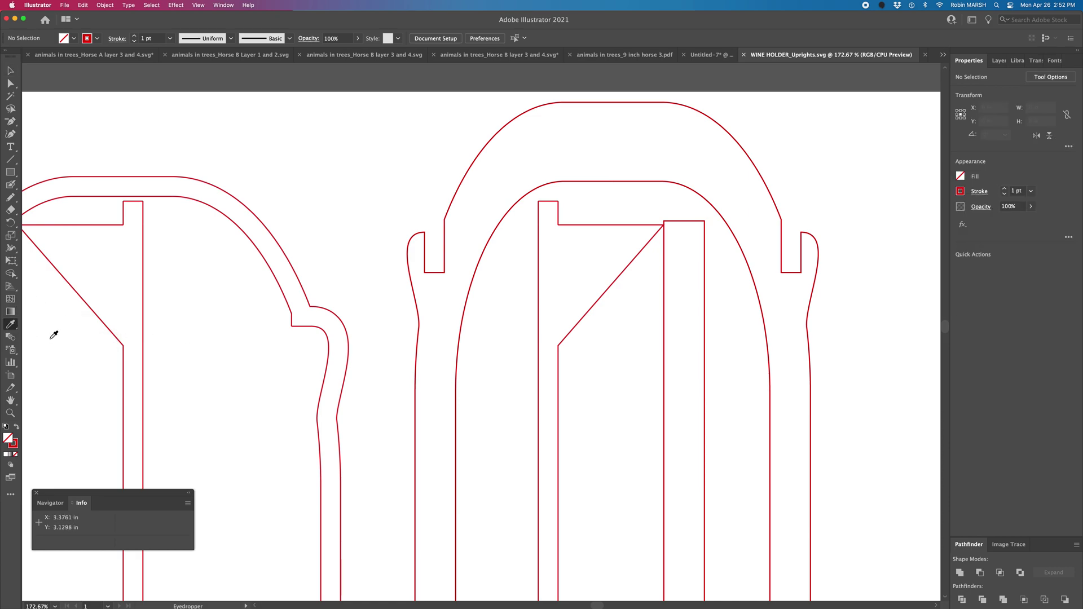
{"action": "left_click", "coordinate": [10, 326]}
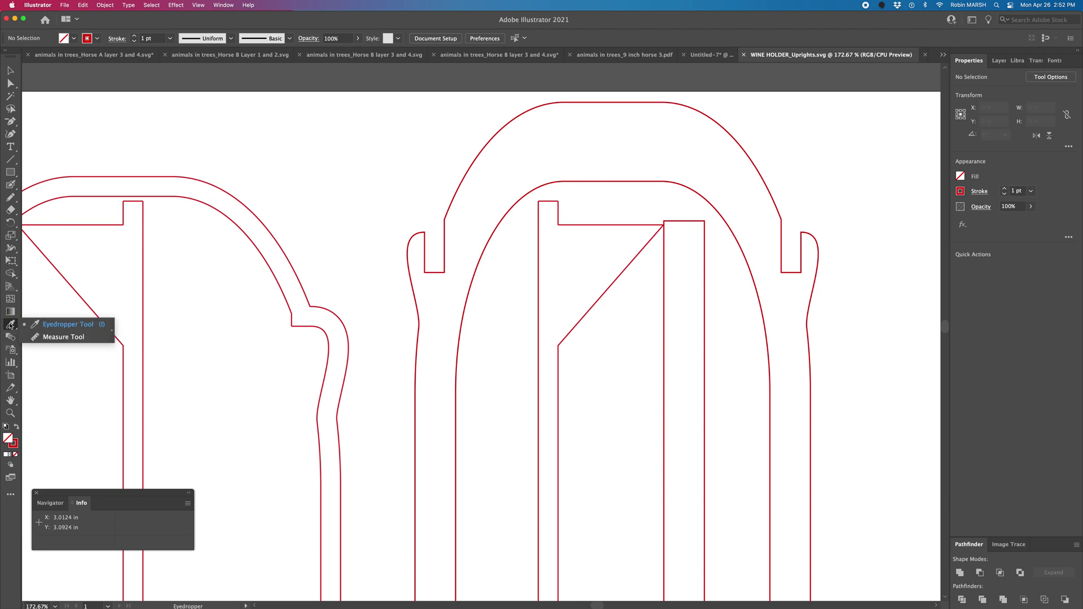
{"action": "left_click", "coordinate": [61, 338]}
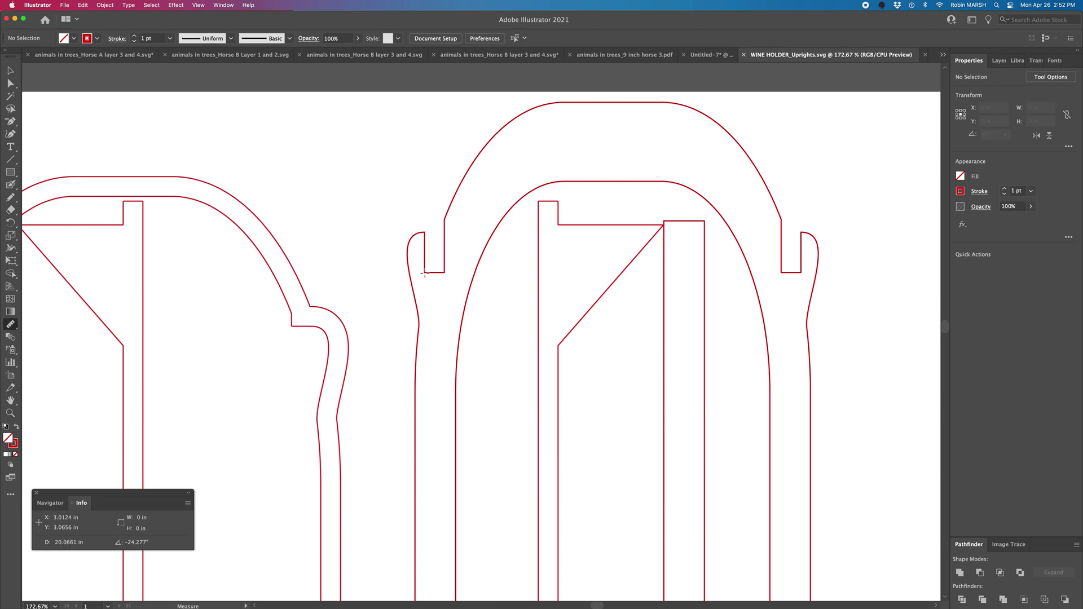
{"action": "left_click", "coordinate": [424, 274]}
{"action": "left_click_drag", "start_coordinate": [425, 273], "coordinate": [424, 232]}
Review the unit options in the preferences, keeping the general unit at Inches.
{"action": "left_click", "coordinate": [38, 6]}
{"action": "mouse_move", "coordinate": [35, 32]}
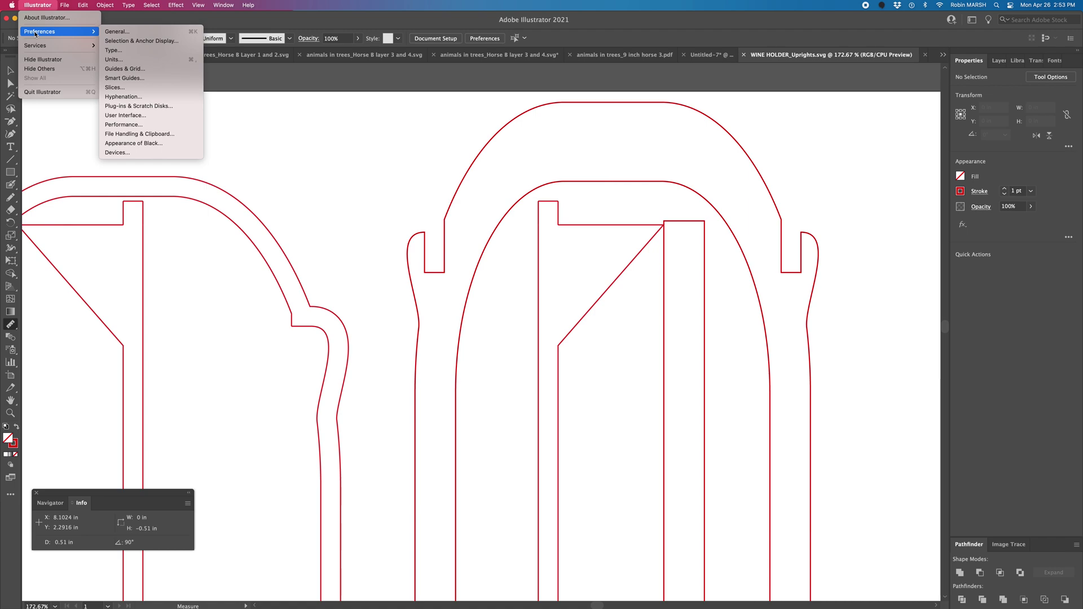
{"action": "left_click", "coordinate": [125, 60]}
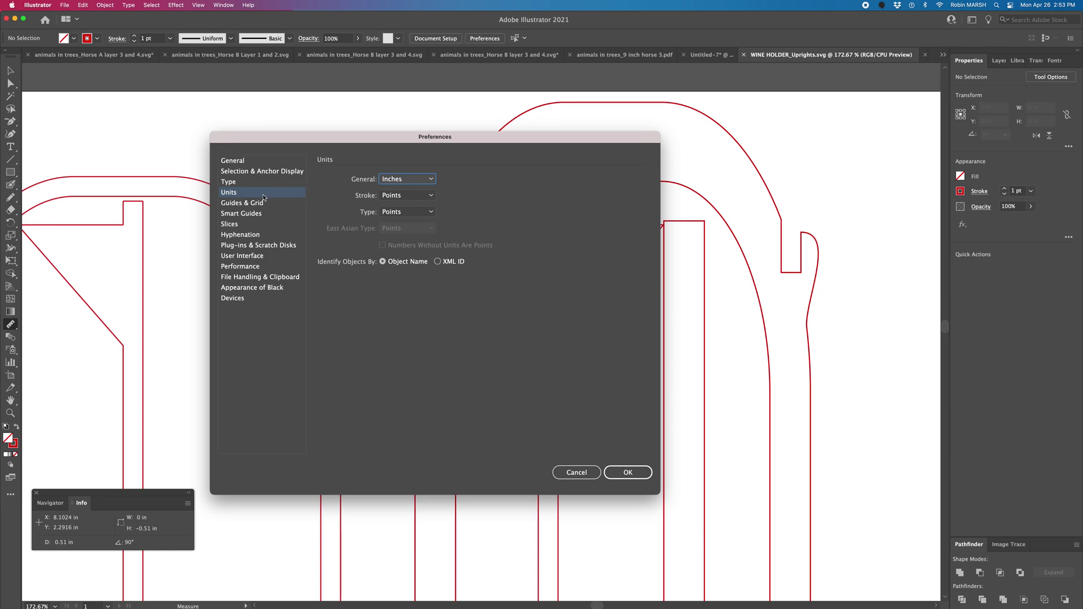
{"action": "left_click", "coordinate": [404, 181]}
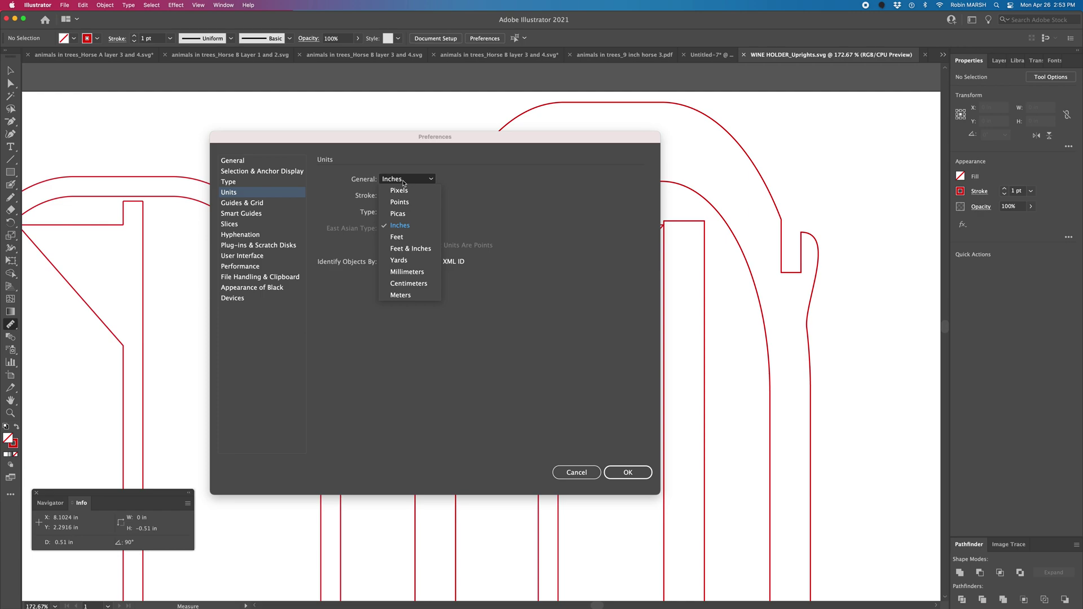
{"action": "left_click", "coordinate": [403, 182]}
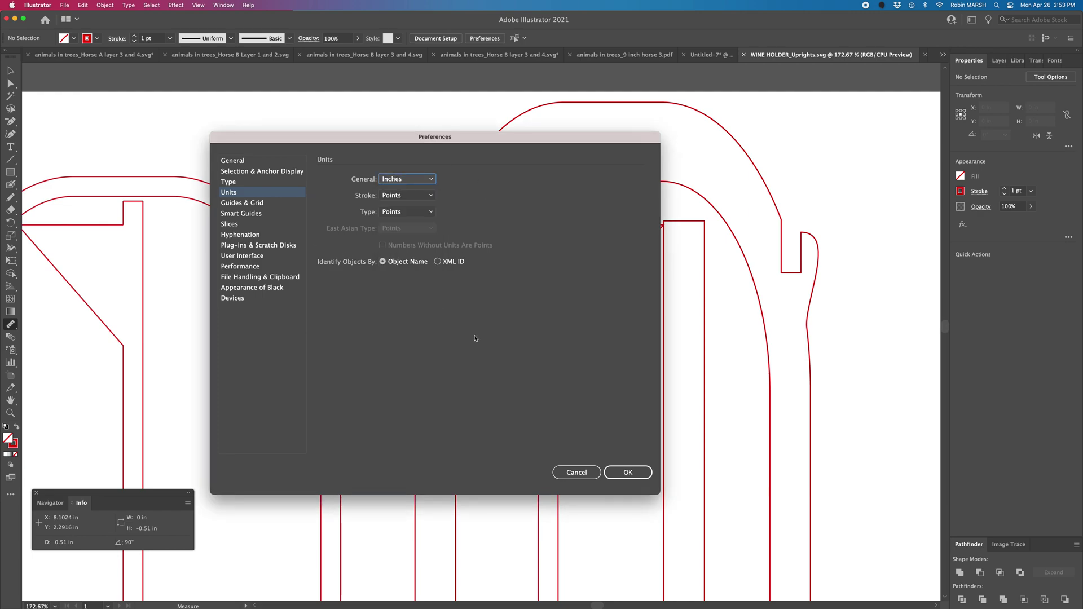
{"action": "left_click", "coordinate": [636, 476]}
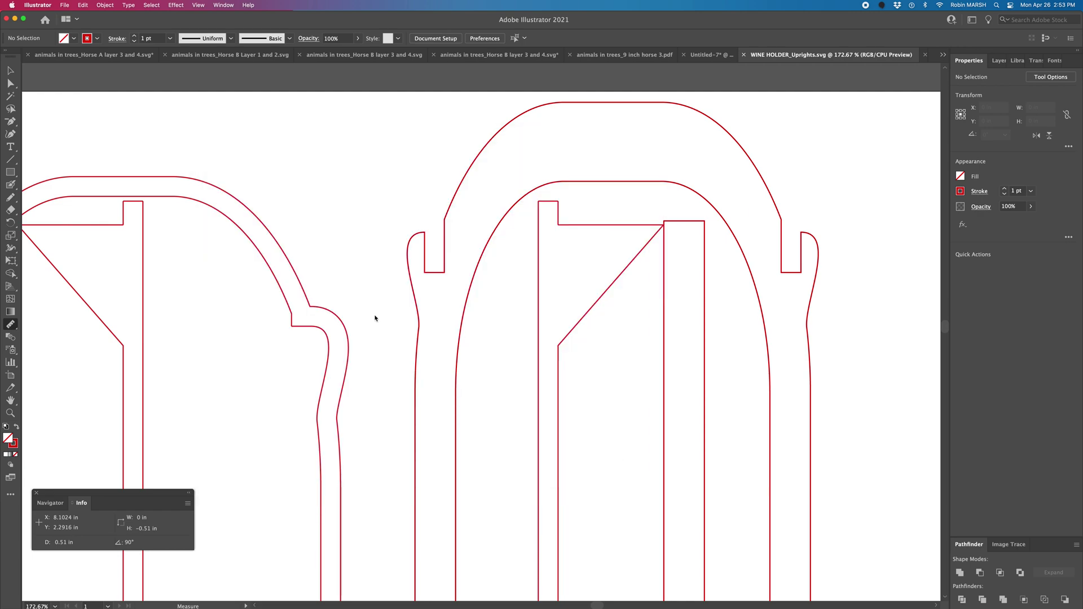
Remeasure the arch's left notch and set the keyboard increment to 0.01 in in the general preferences.
{"action": "left_click", "coordinate": [425, 272]}
{"action": "left_click_drag", "start_coordinate": [425, 272], "coordinate": [425, 232]}
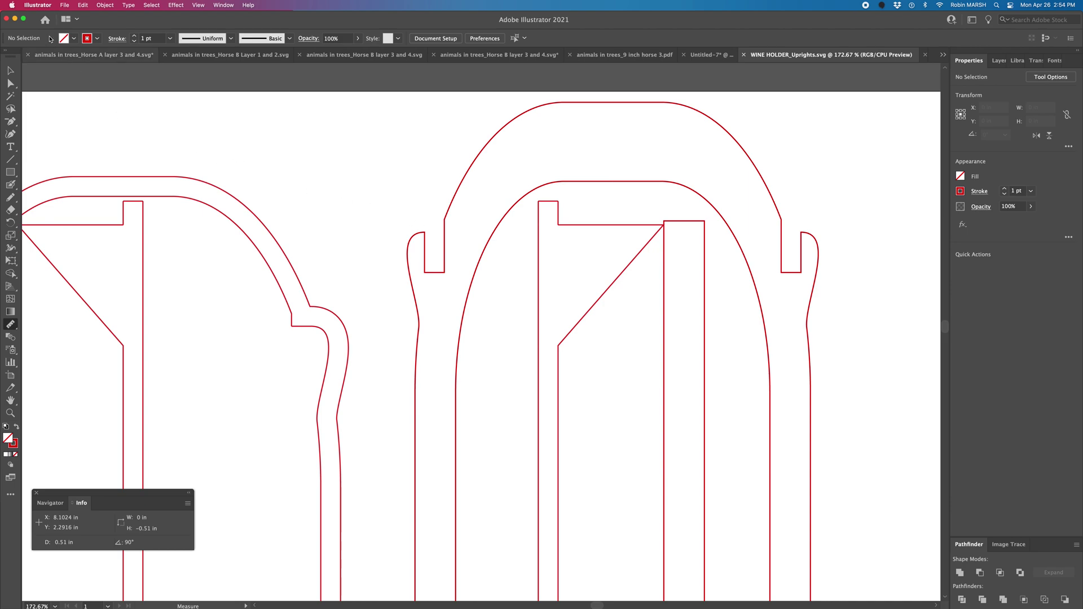
{"action": "left_click", "coordinate": [36, 4]}
{"action": "mouse_move", "coordinate": [44, 33]}
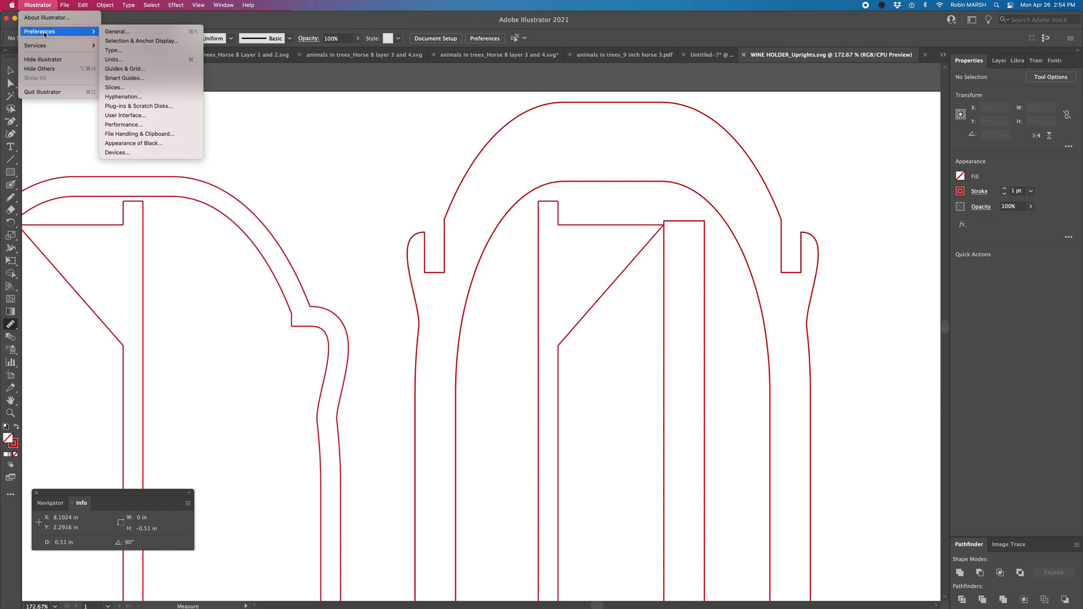
{"action": "left_click", "coordinate": [117, 32]}
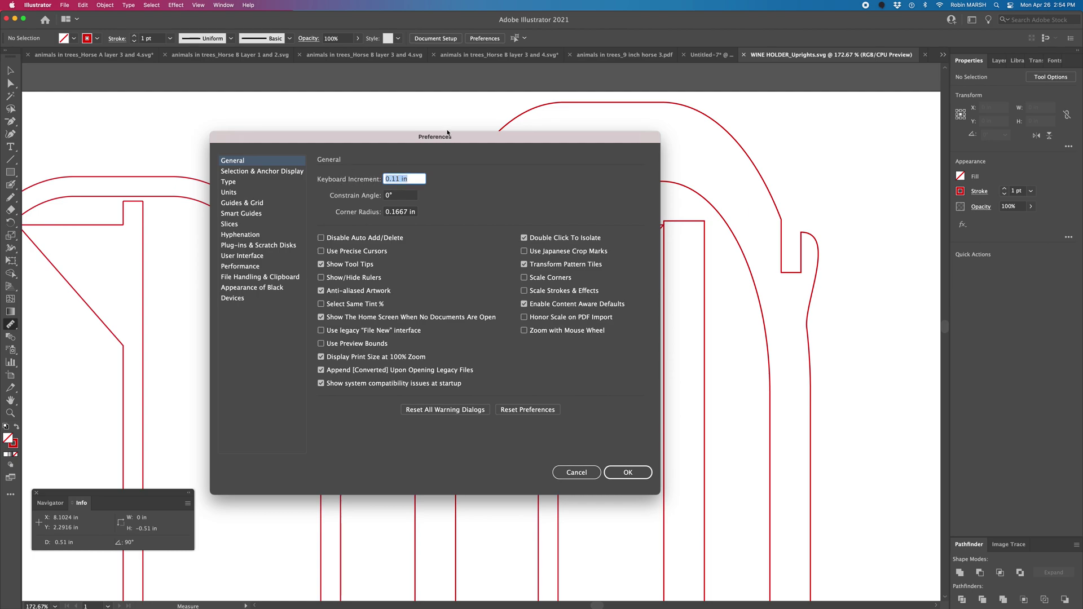
{"action": "type", "text": "0.01"}
{"action": "key", "text": "Tab"}
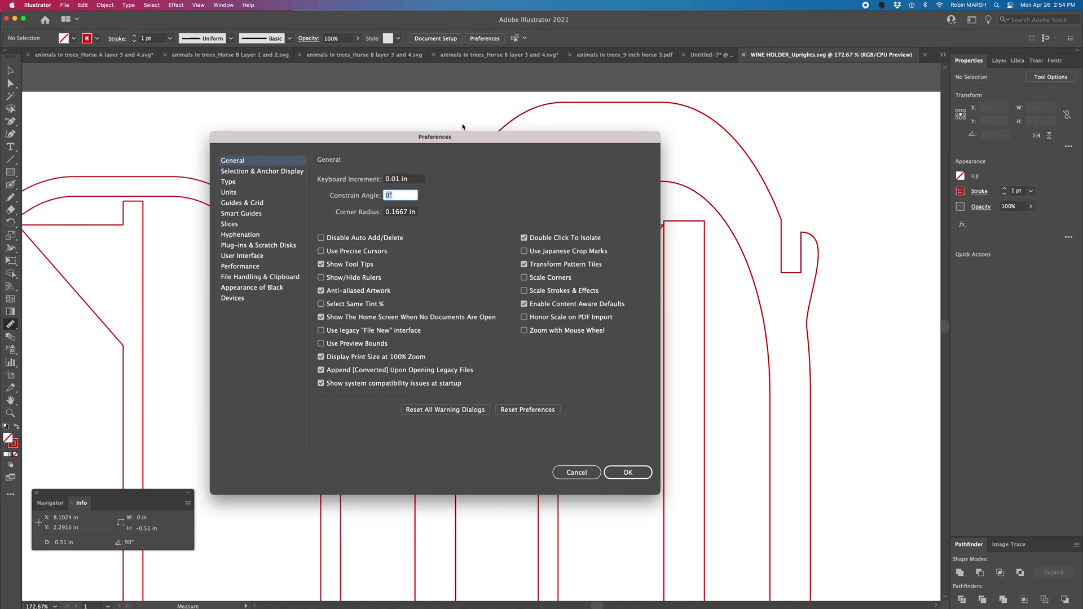
{"action": "left_click", "coordinate": [420, 181]}
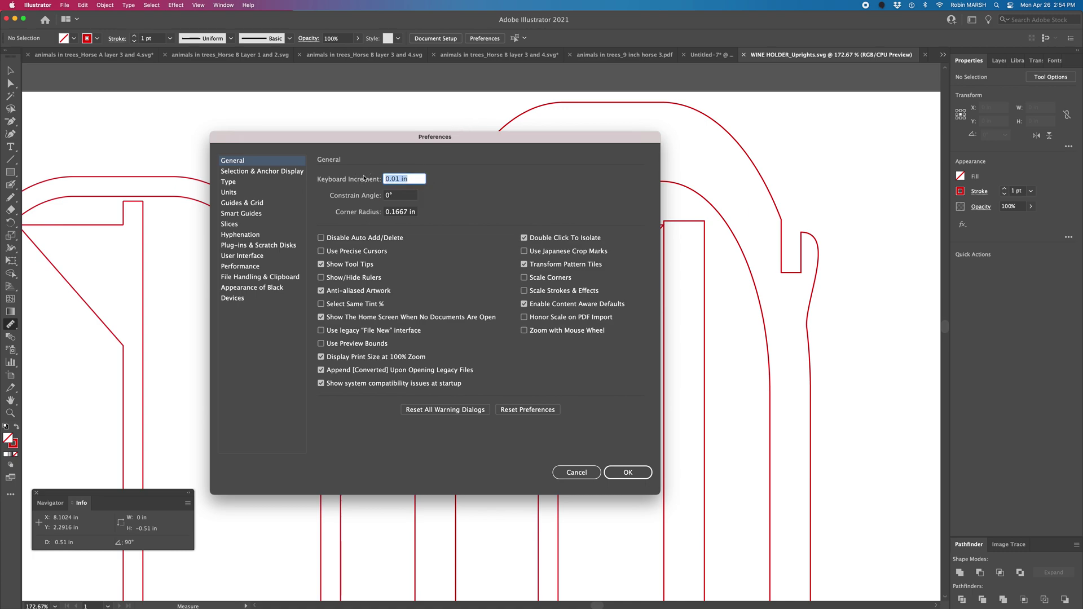
{"action": "key", "text": "Return"}
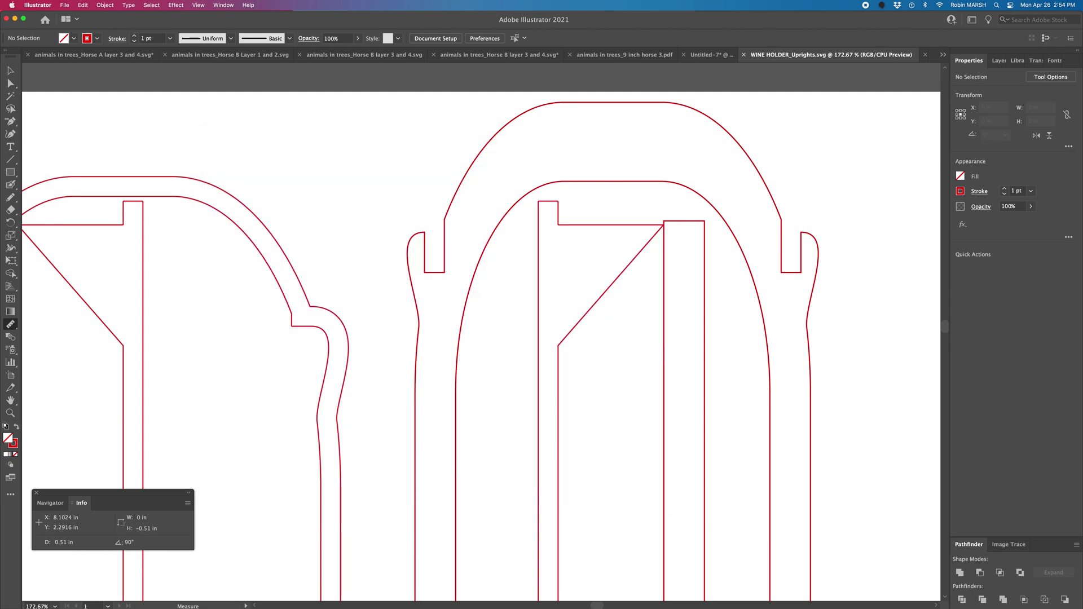
Move the two bottom anchor points of the arch's left notch up 0.11 in and measure the notch's depth.
{"action": "left_click", "coordinate": [10, 85]}
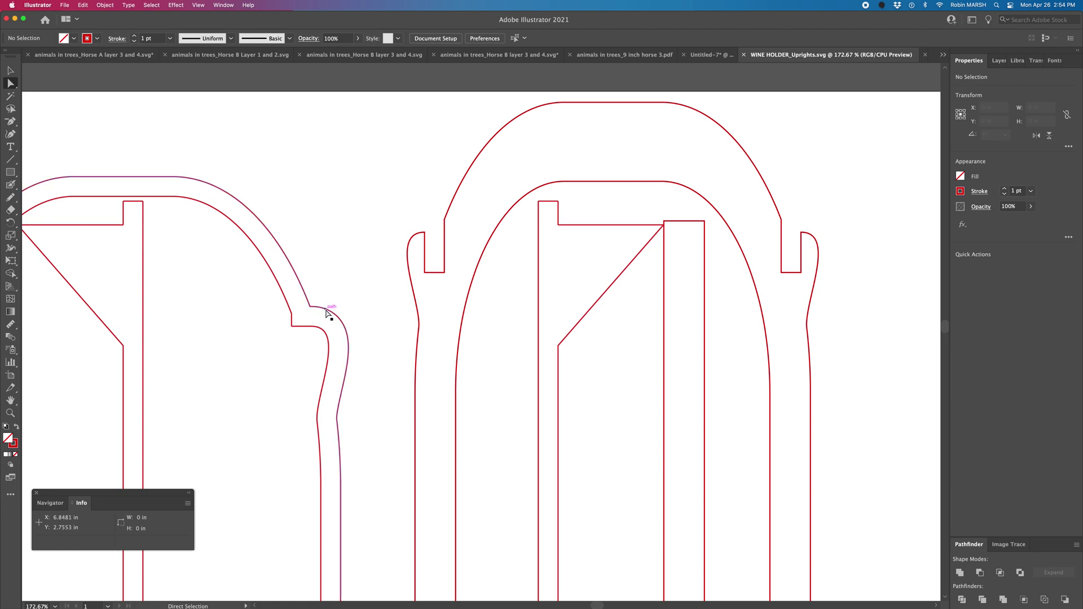
{"action": "left_click_drag", "start_coordinate": [430, 309], "coordinate": [426, 275]}
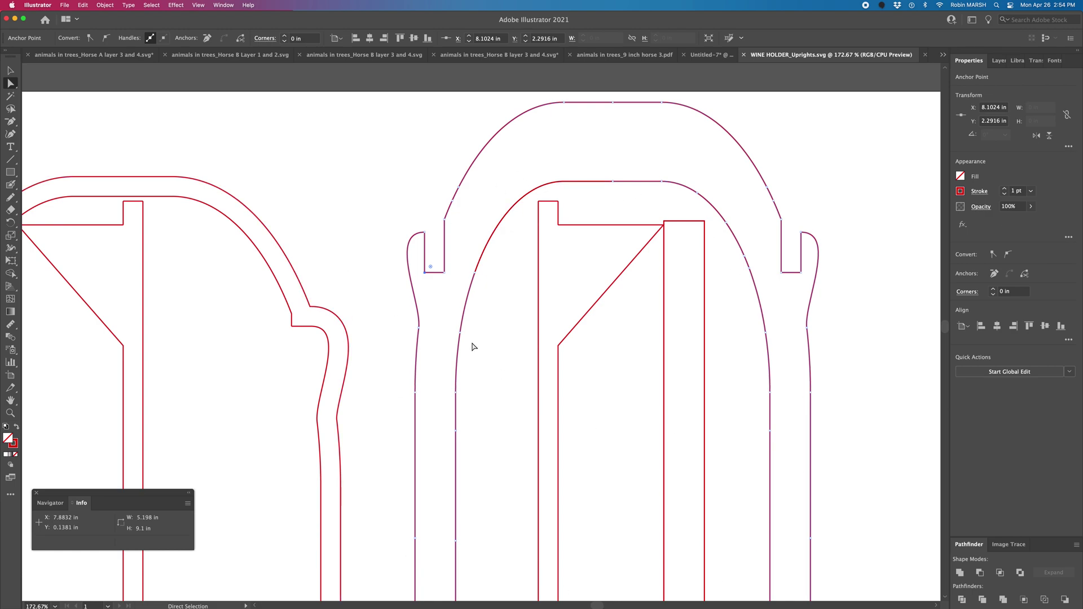
{"action": "left_click", "coordinate": [364, 241]}
{"action": "left_click_drag", "start_coordinate": [458, 283], "coordinate": [419, 268]}
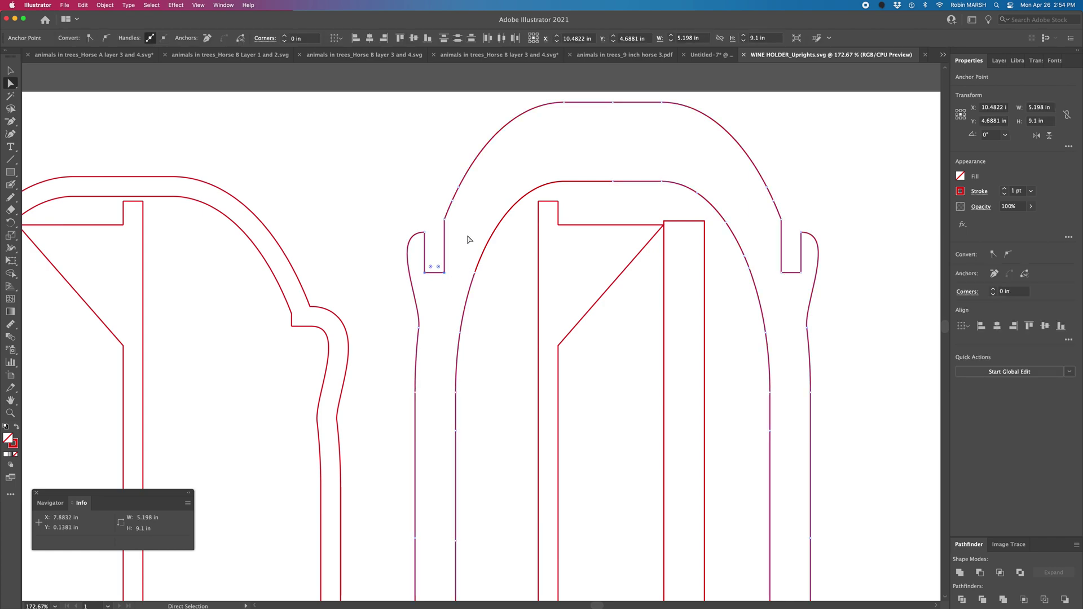
{"action": "key", "text": "shift+Up"}
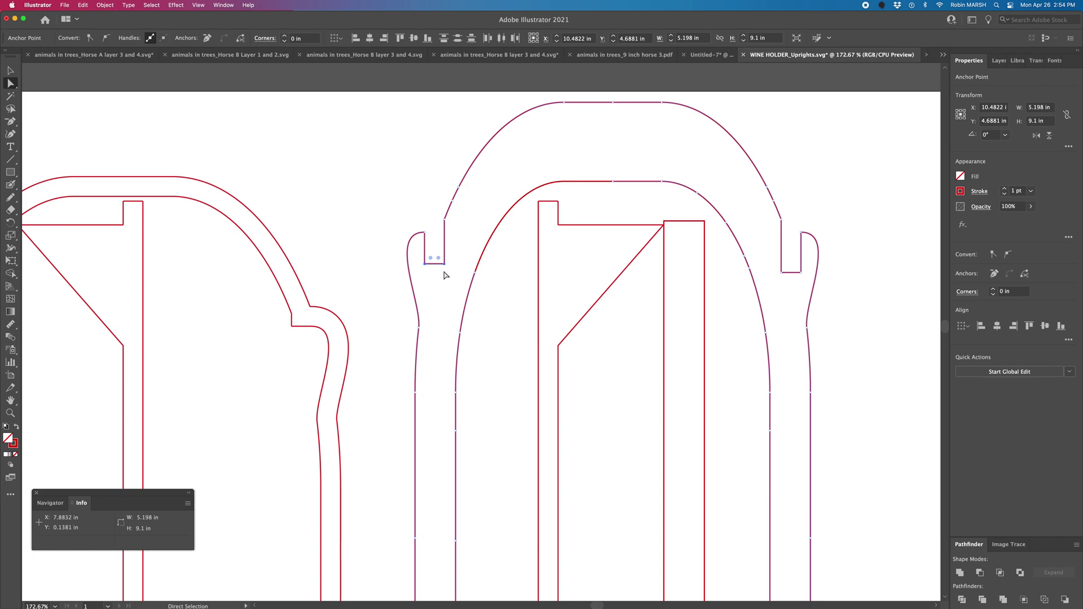
{"action": "left_click", "coordinate": [11, 325]}
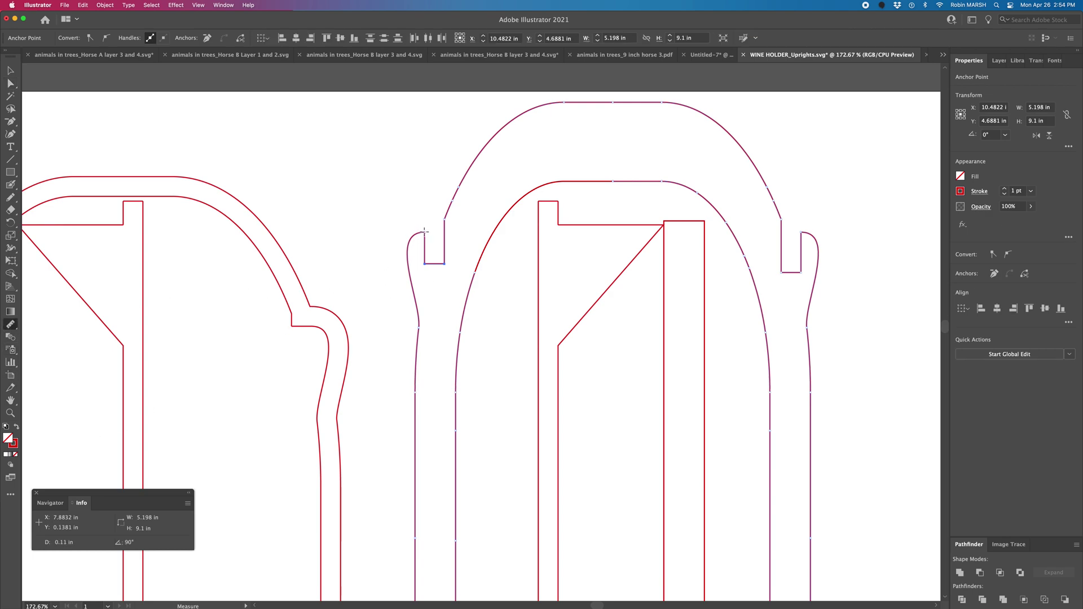
{"action": "left_click_drag", "start_coordinate": [424, 231], "coordinate": [424, 263]}
Raise the two bottom anchor points of the arch's right notch by 0.11 in and measure its depth.
{"action": "left_click", "coordinate": [10, 83]}
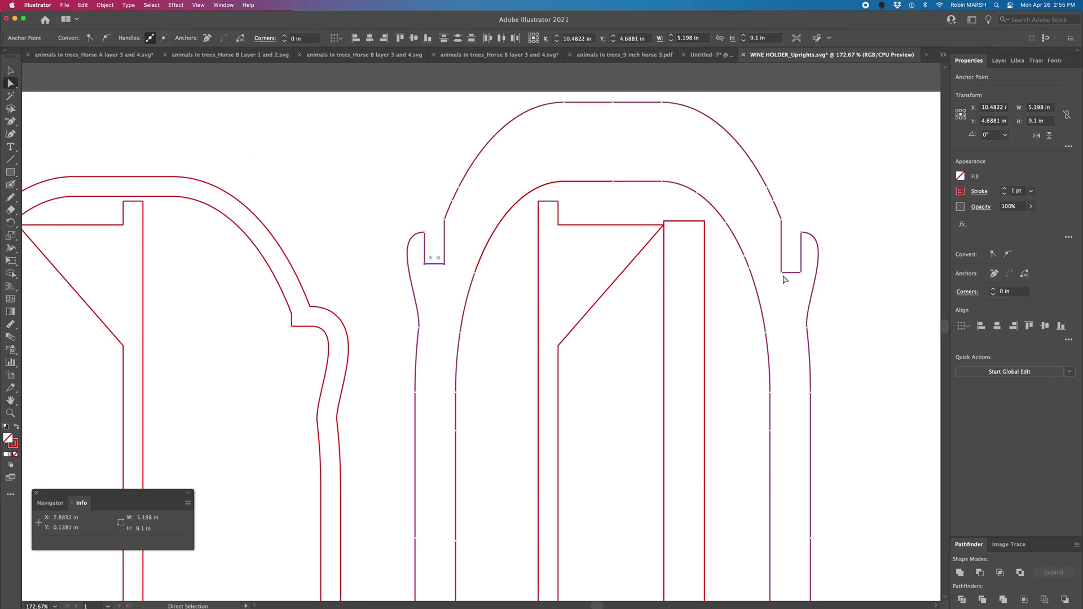
{"action": "left_click_drag", "start_coordinate": [821, 297], "coordinate": [755, 244]}
{"action": "key", "text": "shift+Up"}
{"action": "left_click", "coordinate": [10, 324]}
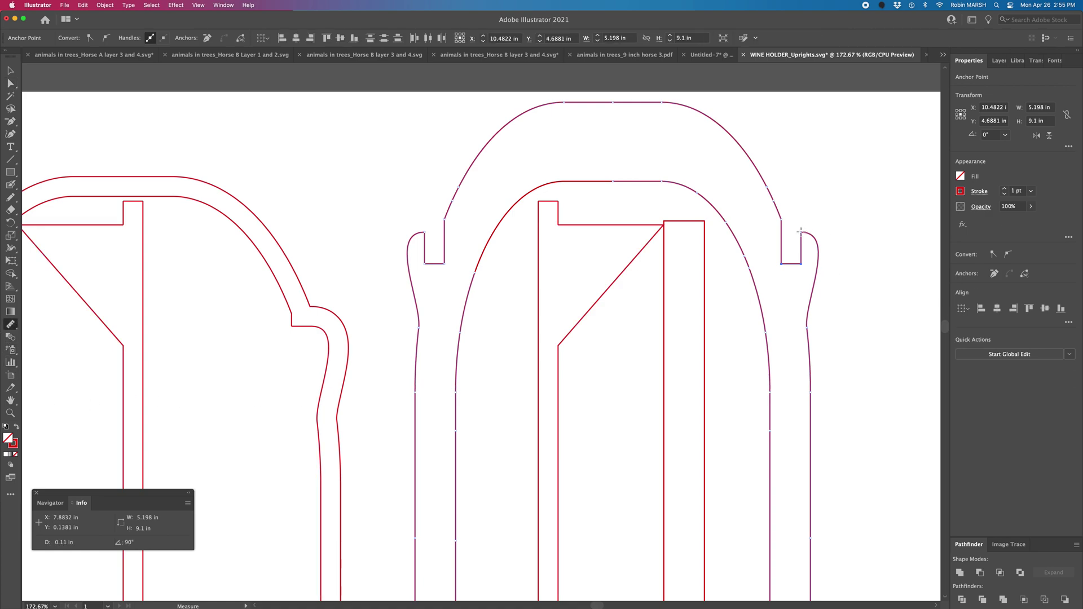
{"action": "left_click_drag", "start_coordinate": [800, 232], "coordinate": [800, 264]}
Shorten both notches of the inverted arch by nudging their closed-end anchor points down, matching the upright arch's notches.
{"action": "scroll", "coordinate": [680, 340], "scroll_direction": "down", "scroll_amount": 5}
{"action": "scroll", "coordinate": [681, 340], "scroll_direction": "down", "scroll_amount": 8}
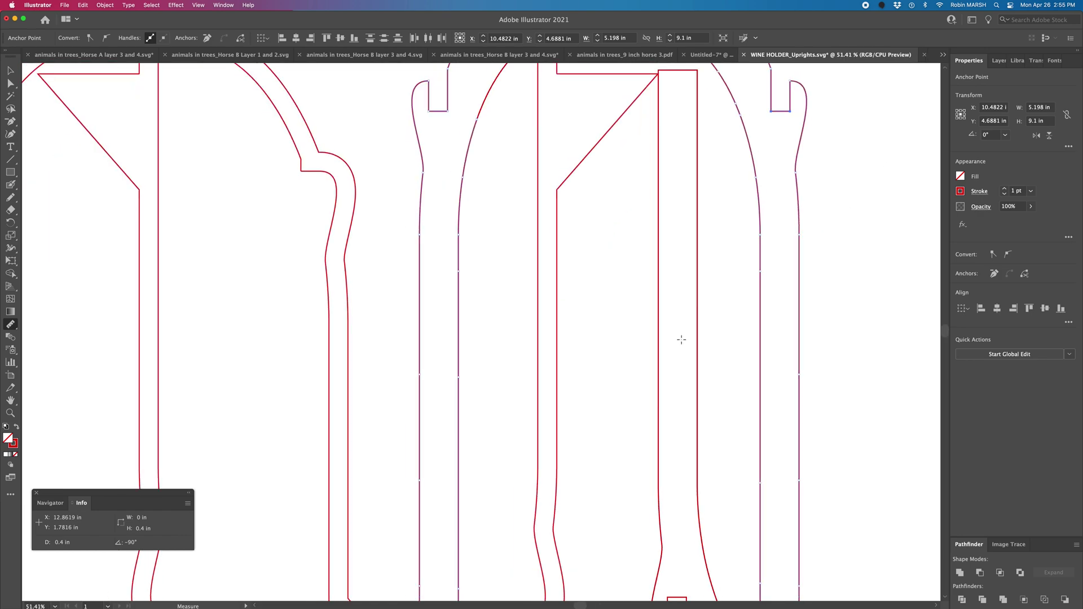
{"action": "scroll", "coordinate": [699, 430], "scroll_direction": "down", "scroll_amount": 1}
{"action": "scroll", "coordinate": [699, 430], "scroll_direction": "up", "scroll_amount": 4}
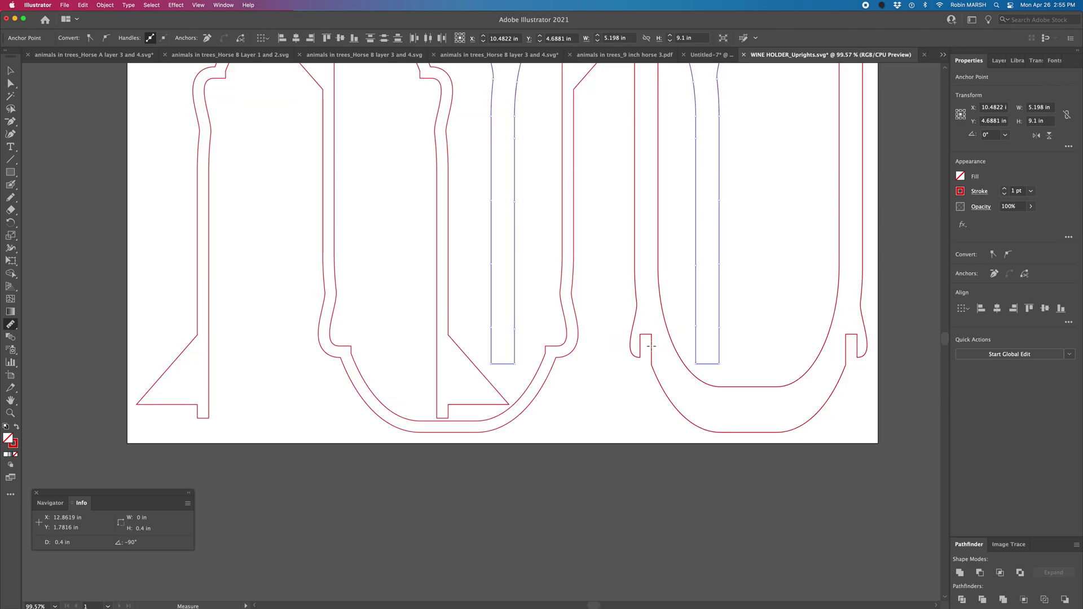
{"action": "left_click", "coordinate": [10, 83]}
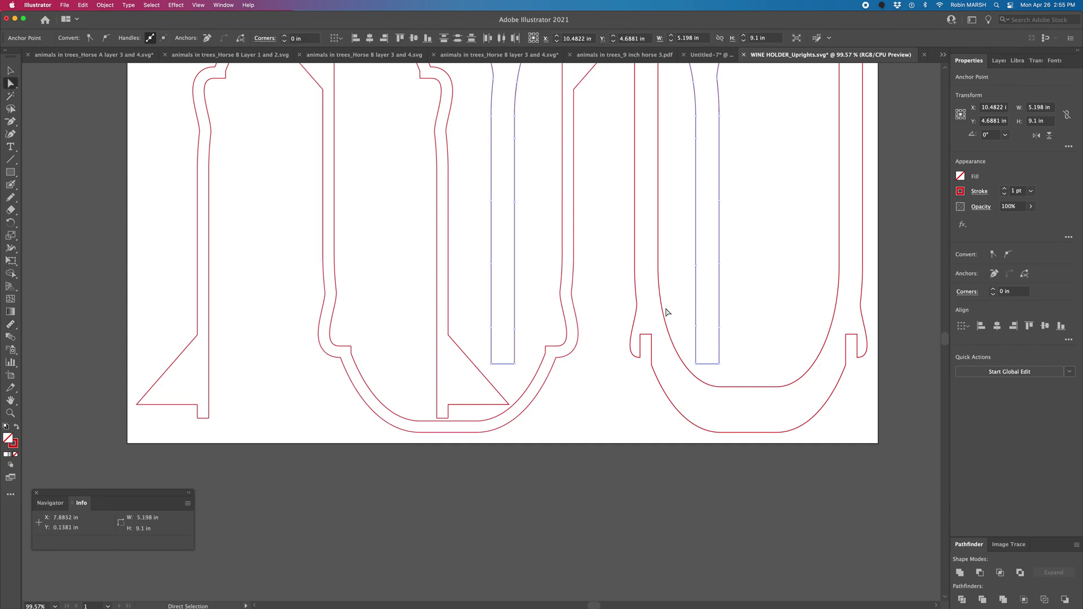
{"action": "left_click_drag", "start_coordinate": [633, 327], "coordinate": [660, 346]}
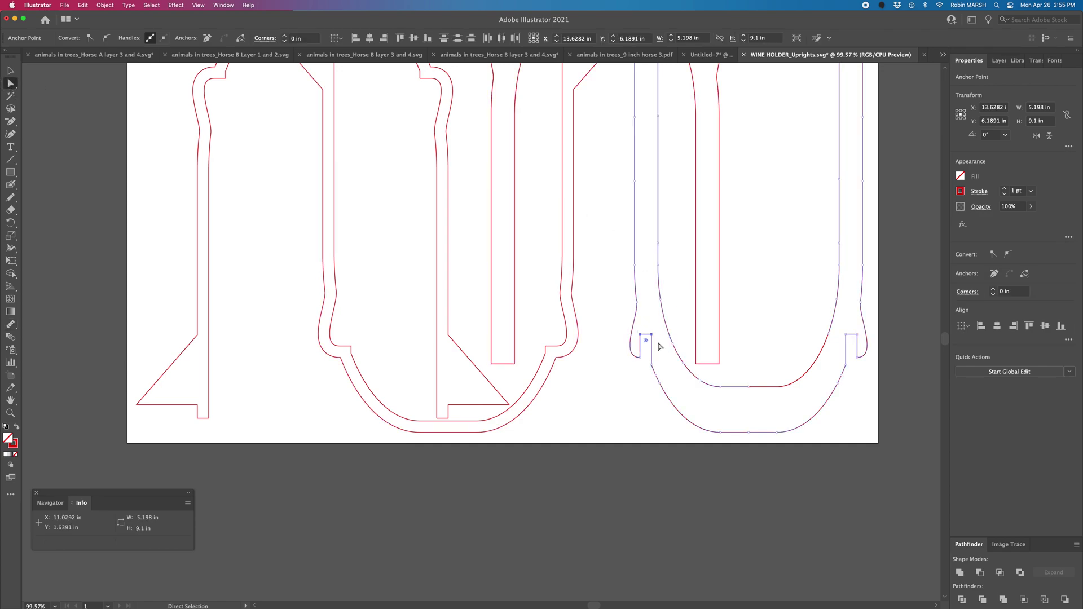
{"action": "key", "text": "shift+Down"}
{"action": "left_click_drag", "start_coordinate": [844, 324], "coordinate": [859, 343]}
{"action": "key", "text": "shift+Down"}
{"action": "left_click", "coordinate": [699, 298]}
Switch to the WINE HOLDER_Middle base 1.svg document.
{"action": "scroll", "coordinate": [708, 242], "scroll_direction": "down", "scroll_amount": 5}
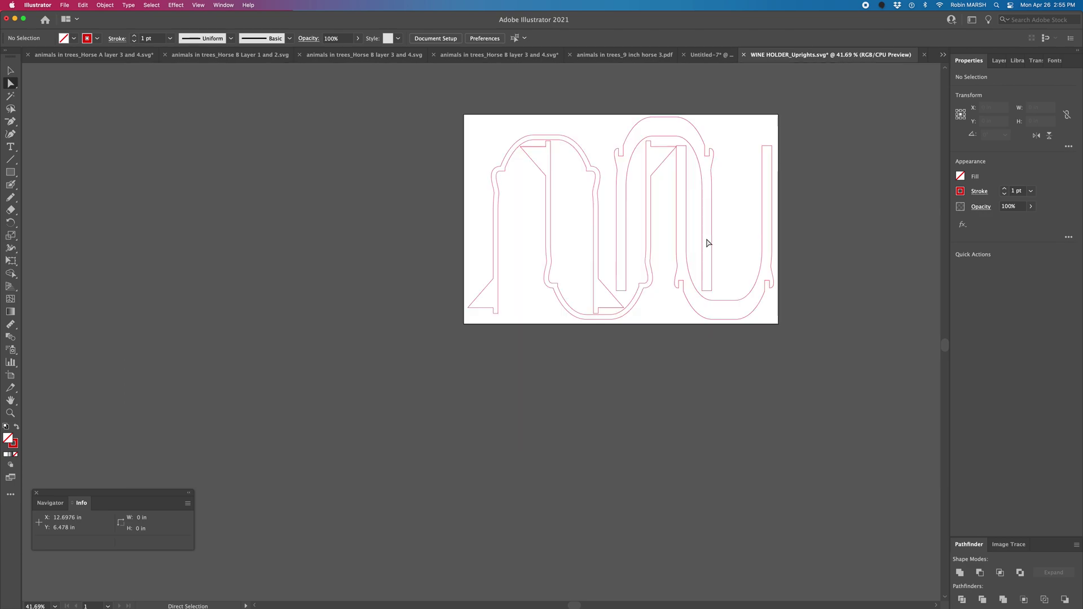
{"action": "scroll", "coordinate": [708, 243], "scroll_direction": "up", "scroll_amount": 2}
{"action": "scroll", "coordinate": [709, 243], "scroll_direction": "right", "scroll_amount": 2}
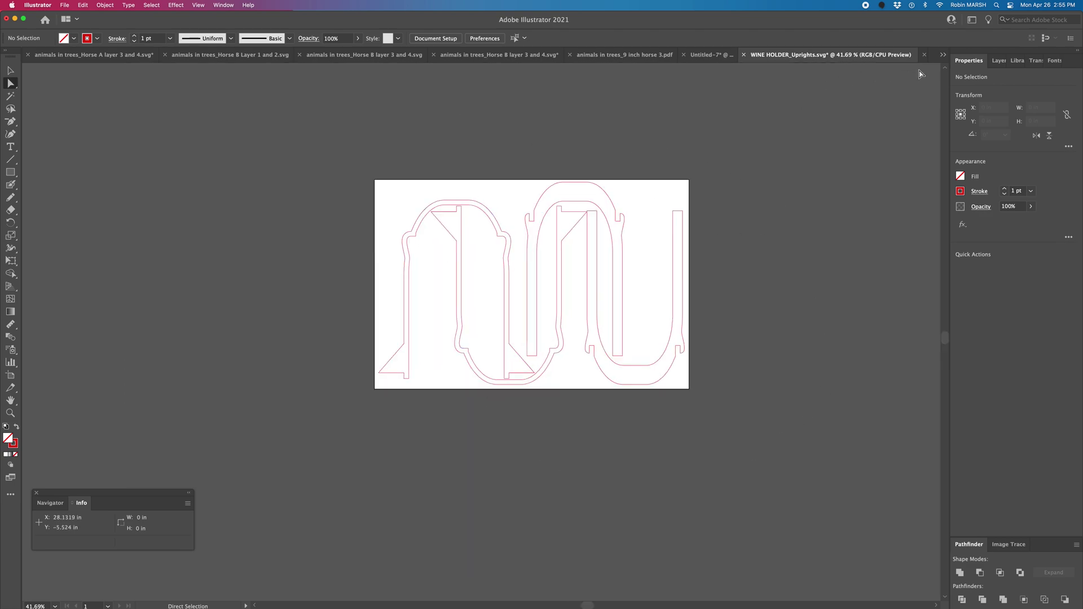
{"action": "left_click", "coordinate": [944, 55]}
{"action": "left_click", "coordinate": [996, 167]}
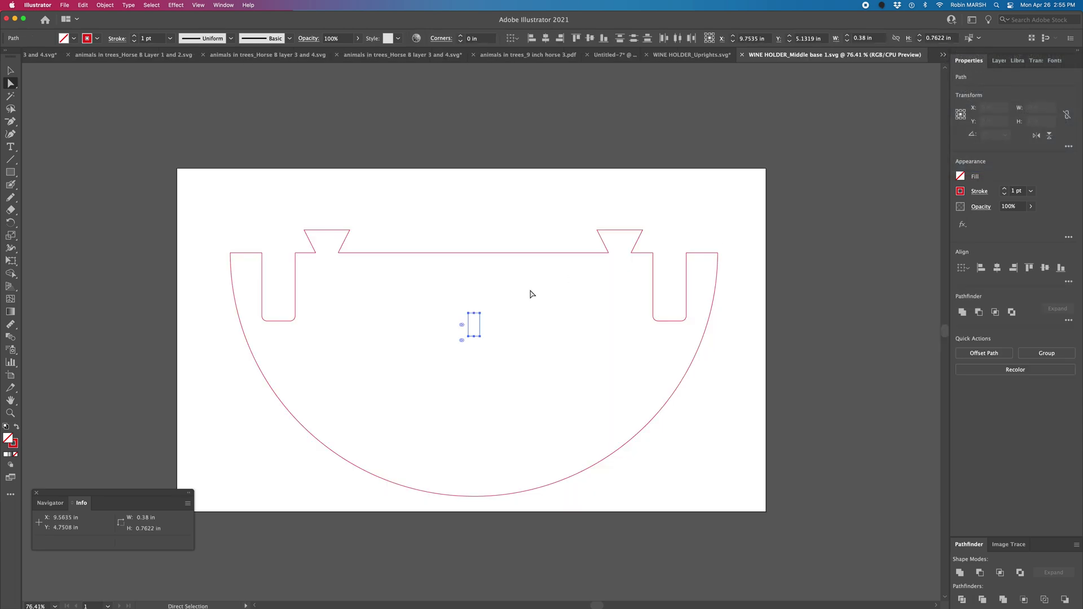
Select the small rectangular slot at the centre of the base and set its width to 0.4 in with proportions unlinked.
{"action": "scroll", "coordinate": [530, 290], "scroll_direction": "up", "scroll_amount": 5}
{"action": "left_click_drag", "start_coordinate": [413, 292], "coordinate": [497, 404]}
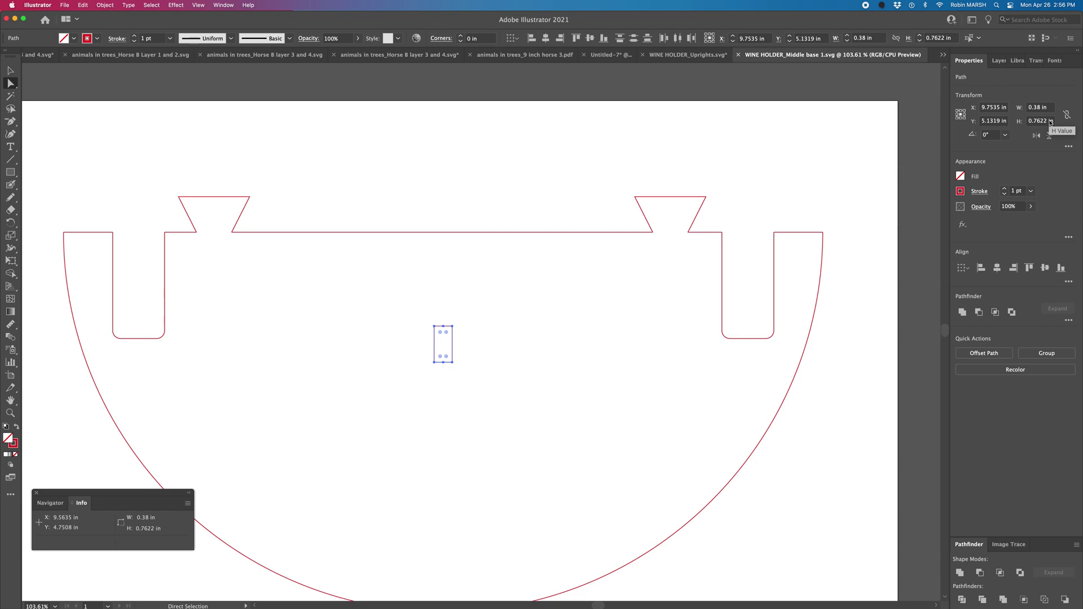
{"action": "left_click", "coordinate": [1063, 113]}
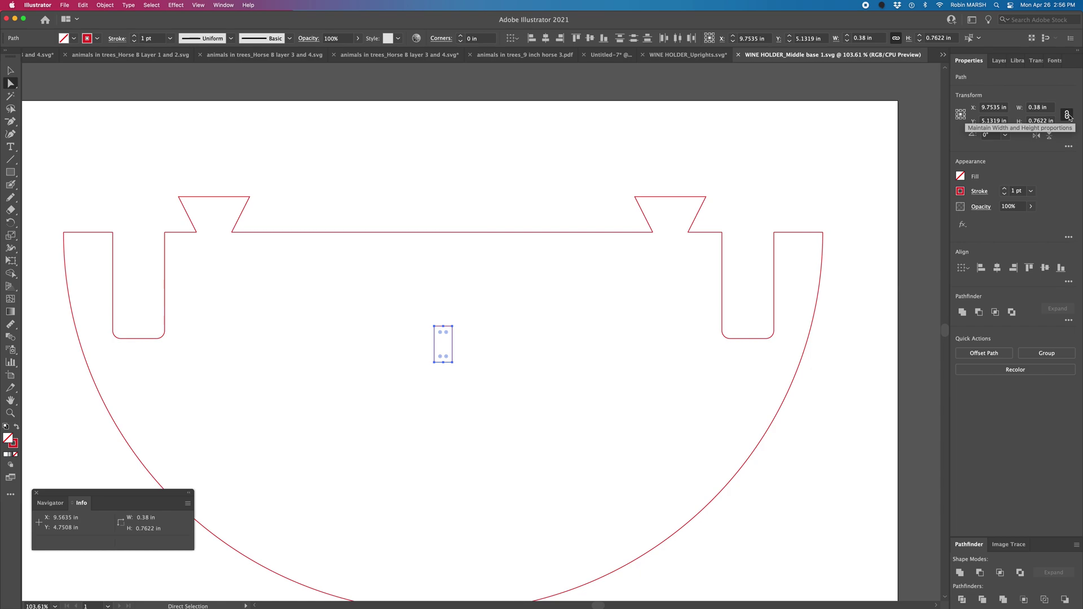
{"action": "left_click", "coordinate": [1066, 115]}
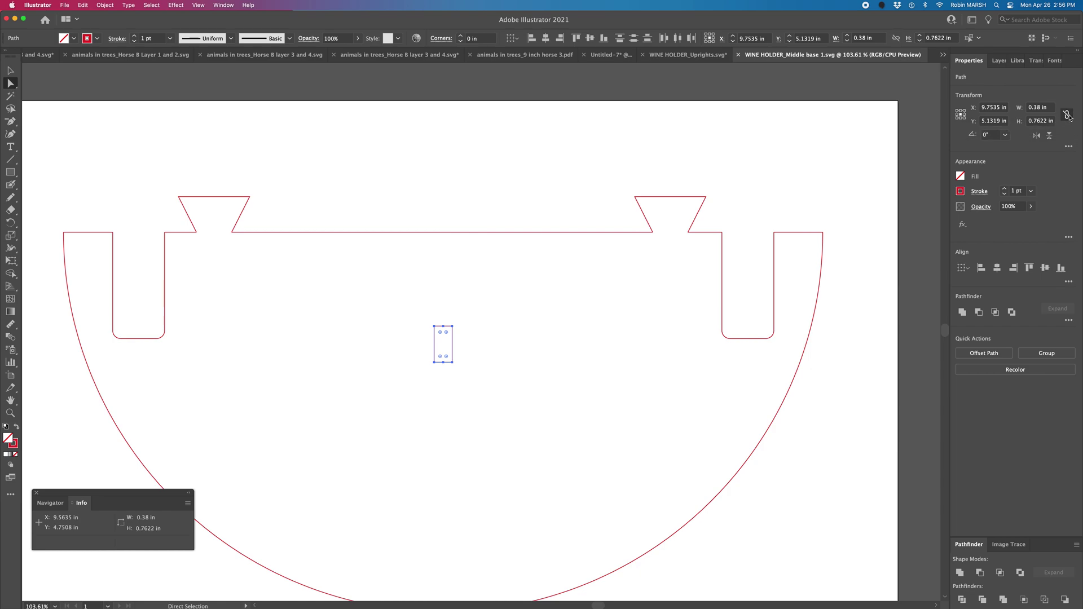
{"action": "left_click", "coordinate": [1024, 107]}
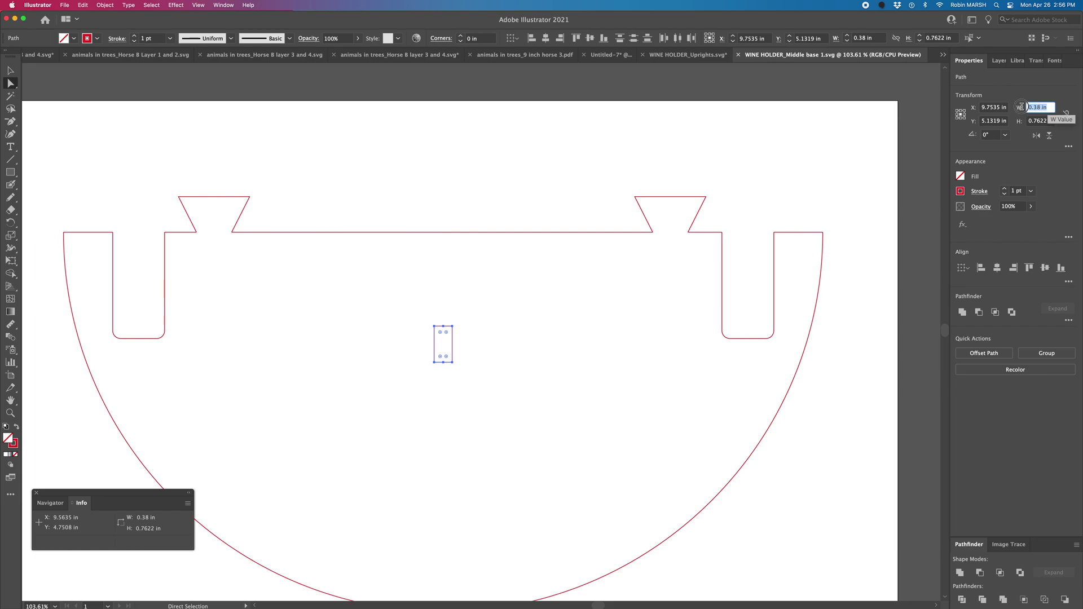
{"action": "type", "text": "0.4"}
{"action": "key", "text": "Return"}
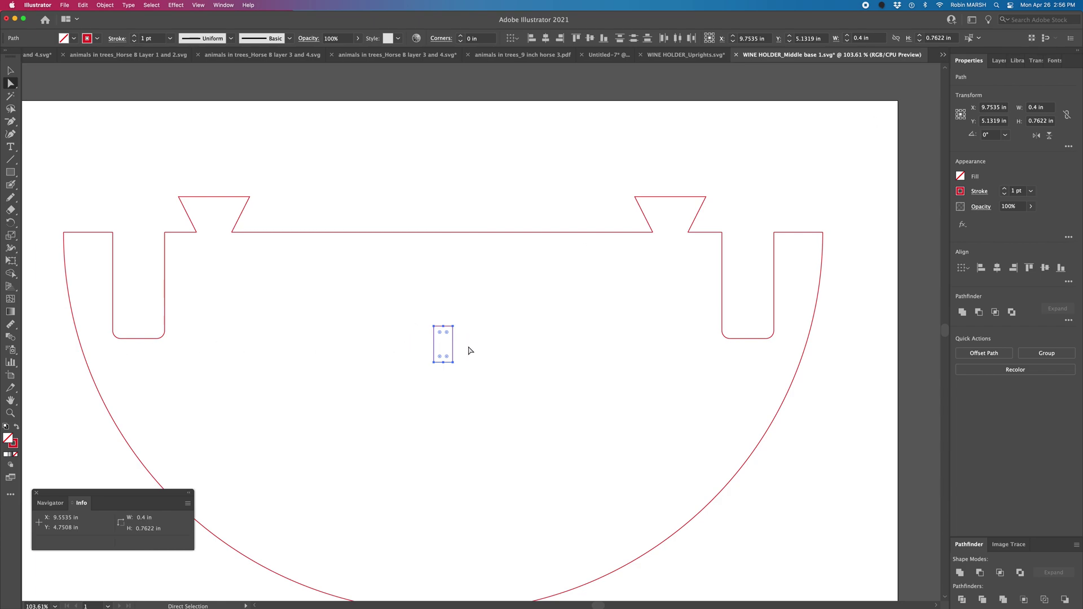
Measure the width of the central rectangular slot along its top edge.
{"action": "left_click", "coordinate": [11, 324]}
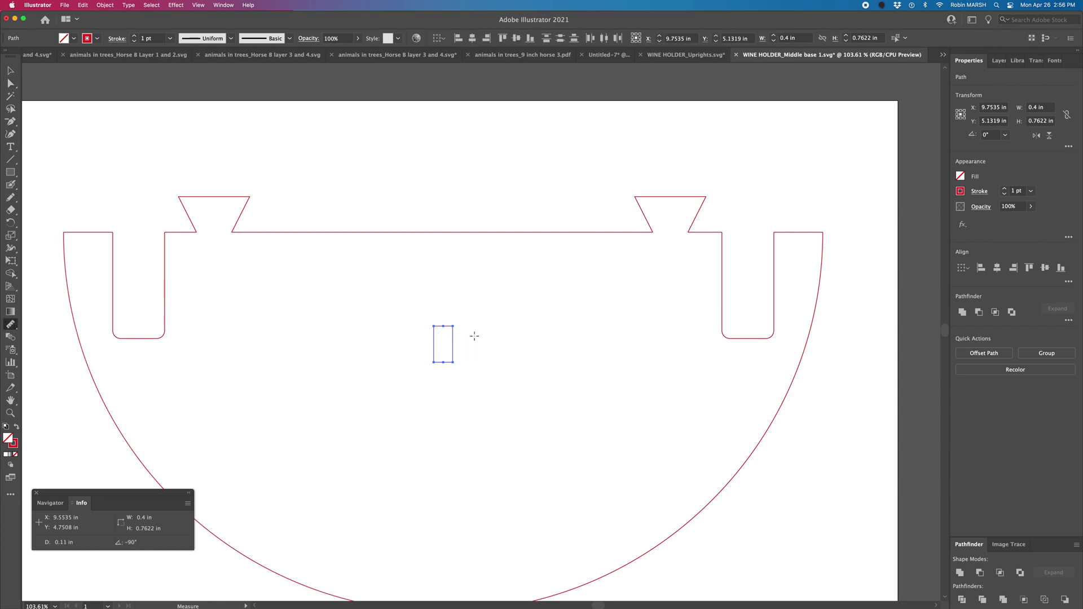
{"action": "left_click_drag", "start_coordinate": [453, 326], "coordinate": [432, 325]}
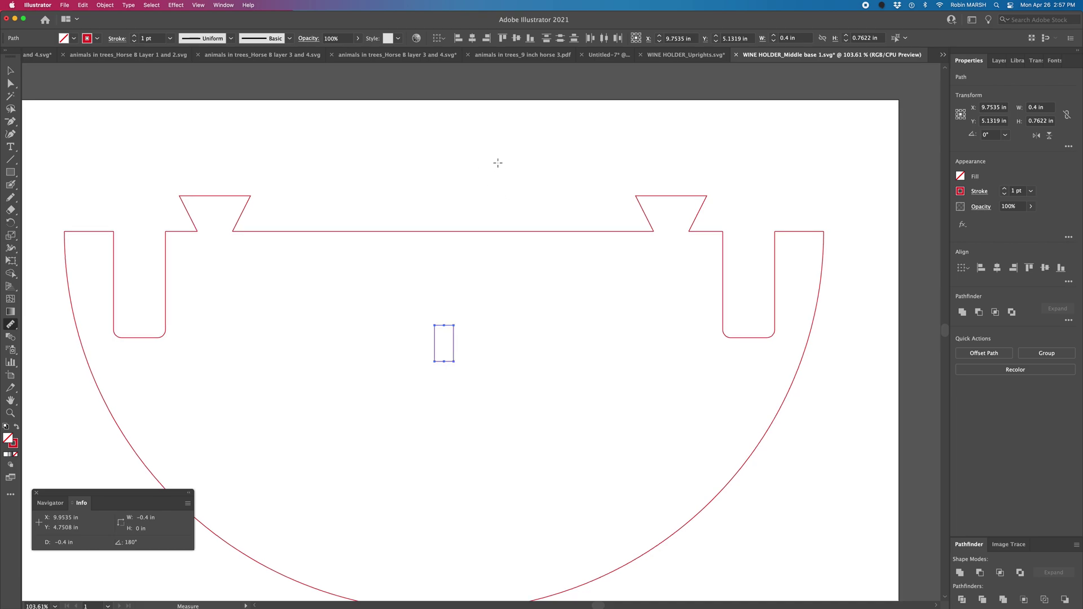
{"action": "scroll", "coordinate": [497, 163], "scroll_direction": "left", "scroll_amount": 3}
{"action": "scroll", "coordinate": [498, 163], "scroll_direction": "down", "scroll_amount": 2}
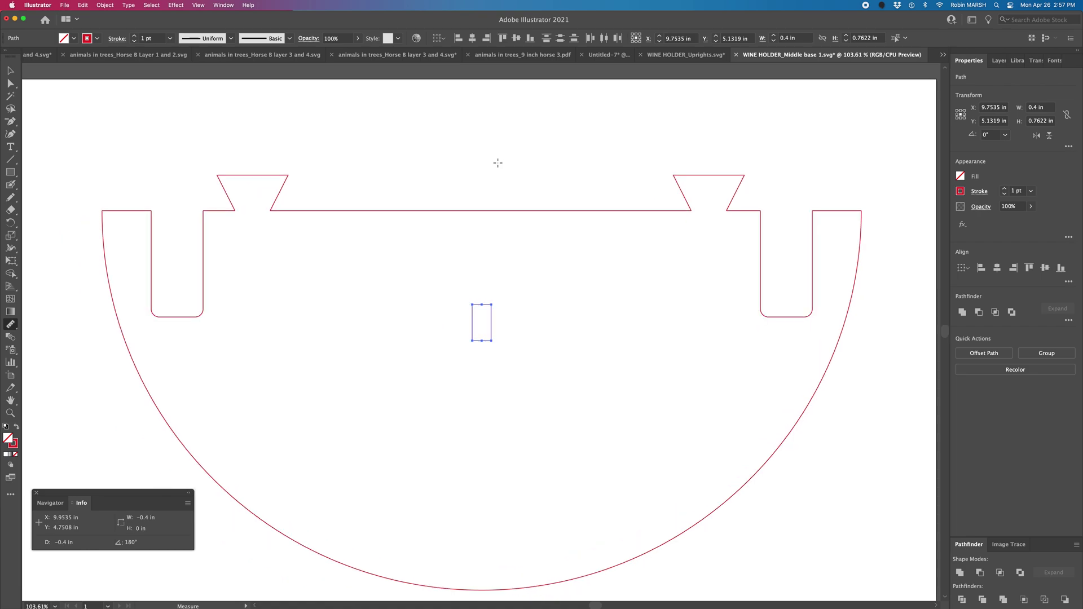